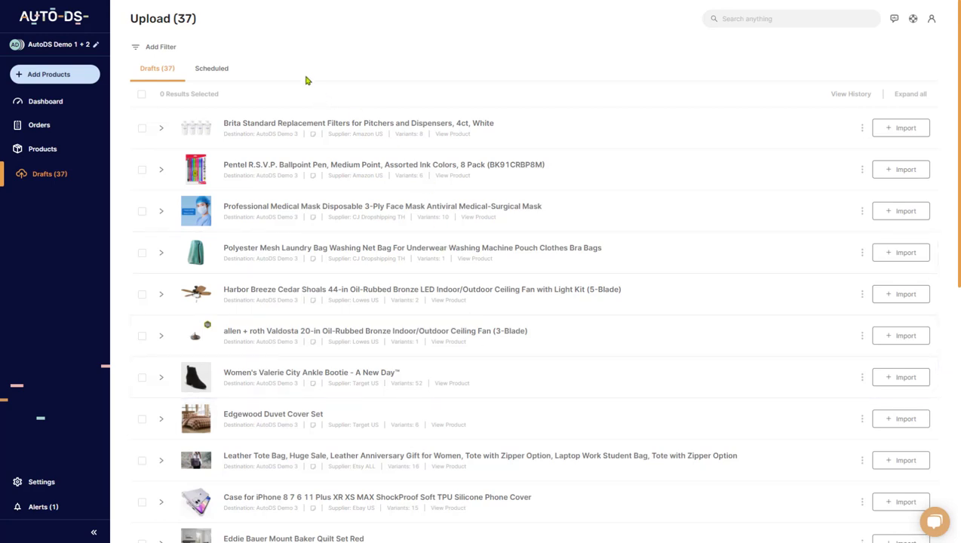
- Filter the product drafts by the buy site Aliexpress
{"action": "left_click", "coordinate": [161, 49]}
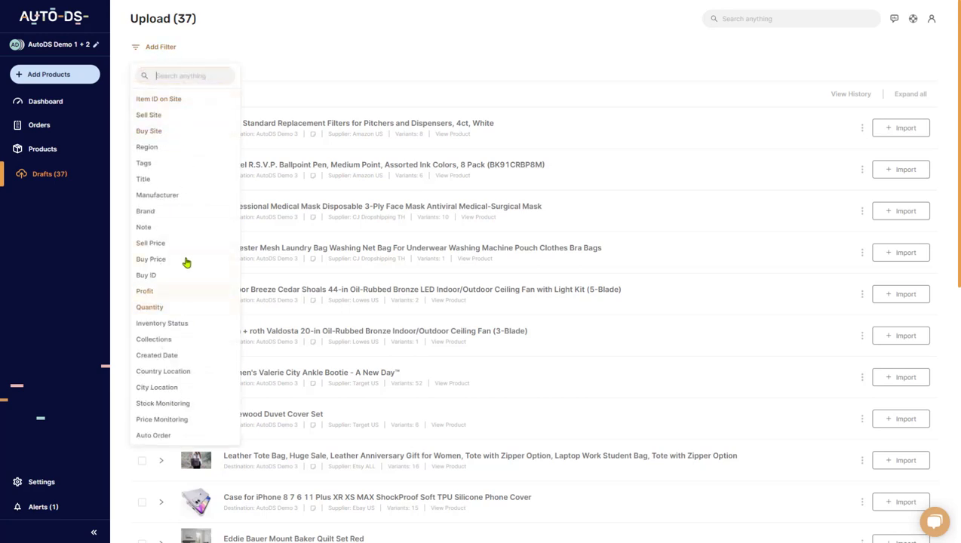
{"action": "left_click", "coordinate": [156, 131]}
{"action": "left_click", "coordinate": [175, 101]}
{"action": "left_click", "coordinate": [174, 130]}
{"action": "left_click", "coordinate": [173, 130]}
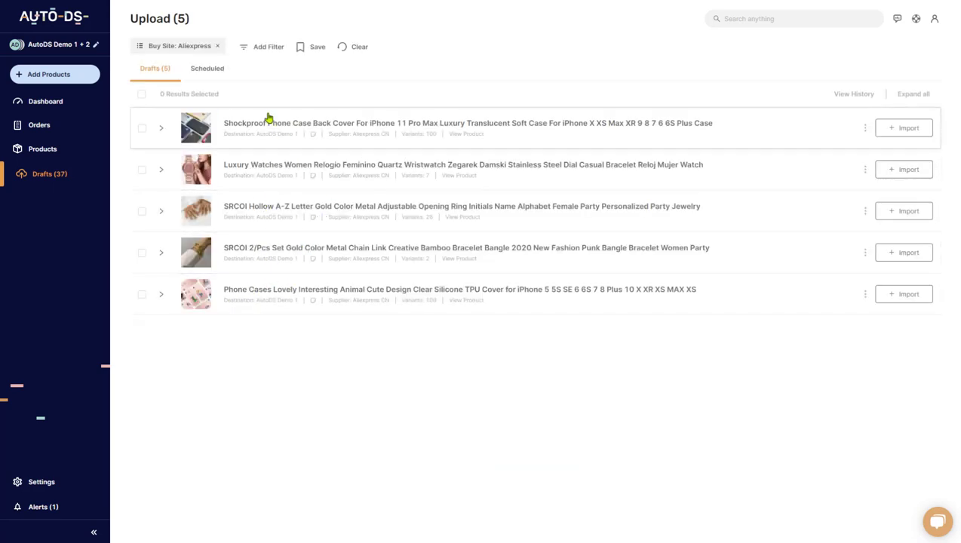
- Add a second filter for a buy price greater than 5
{"action": "left_click", "coordinate": [260, 46]}
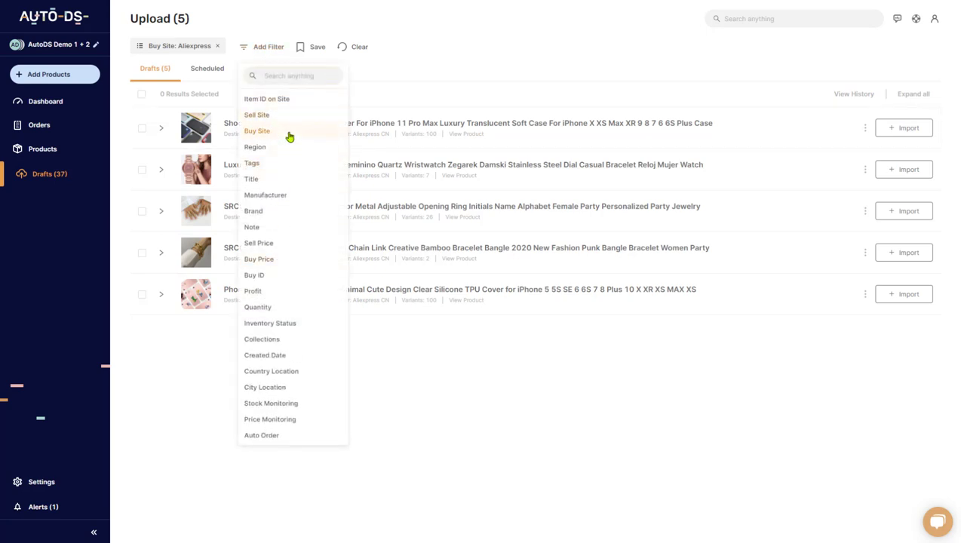
{"action": "left_click", "coordinate": [268, 260]}
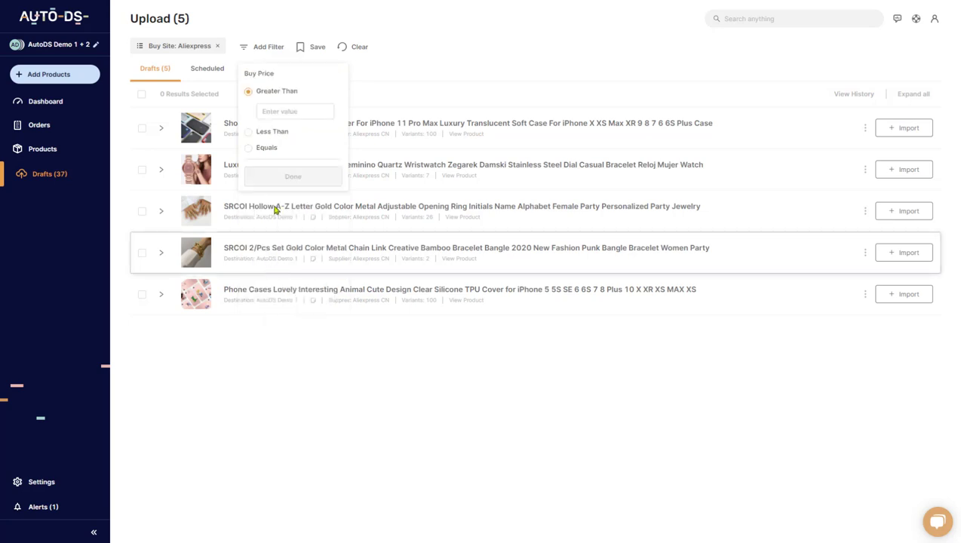
{"action": "left_click", "coordinate": [276, 113]}
{"action": "type", "text": "5"}
{"action": "left_click", "coordinate": [281, 181]}
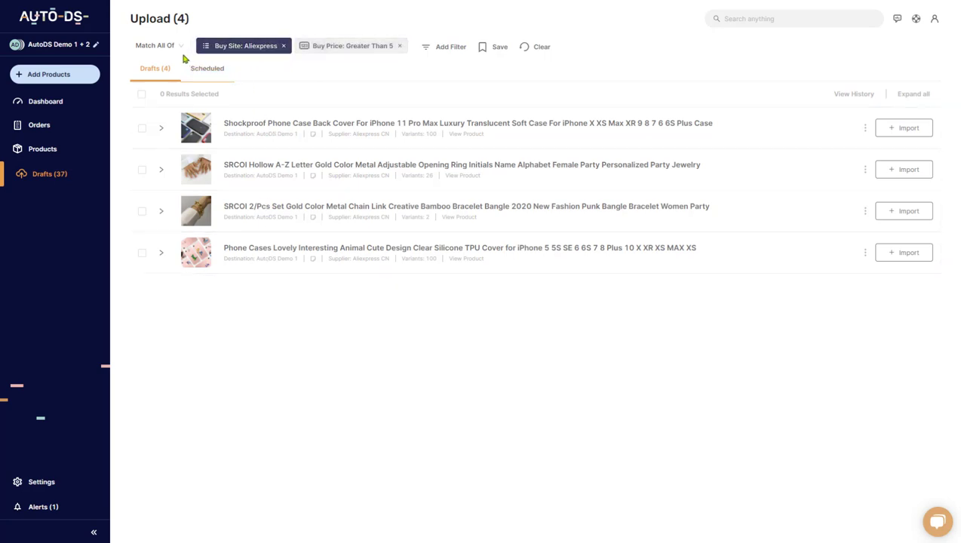
- Set the two filters to Match Any Of and look through the filtered drafts
{"action": "left_click", "coordinate": [159, 50]}
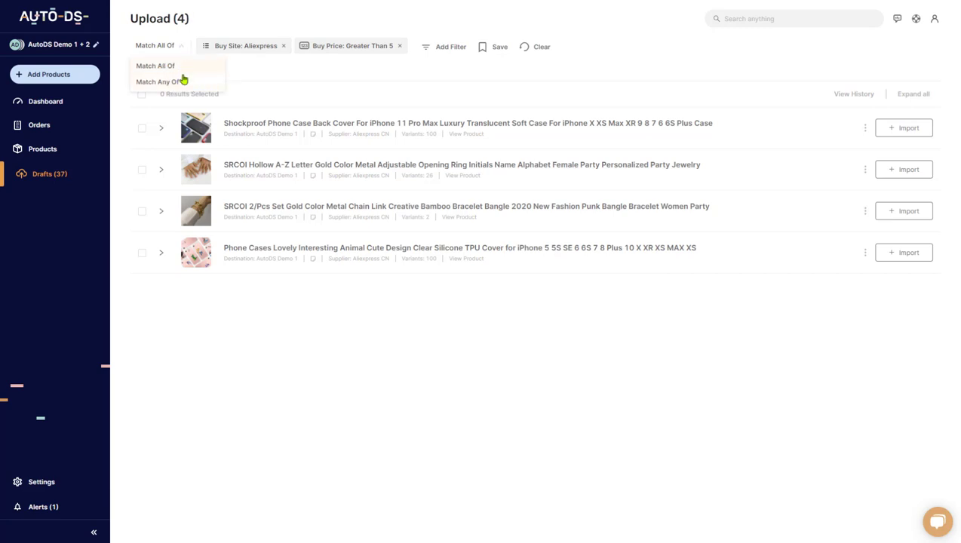
{"action": "left_click", "coordinate": [255, 70]}
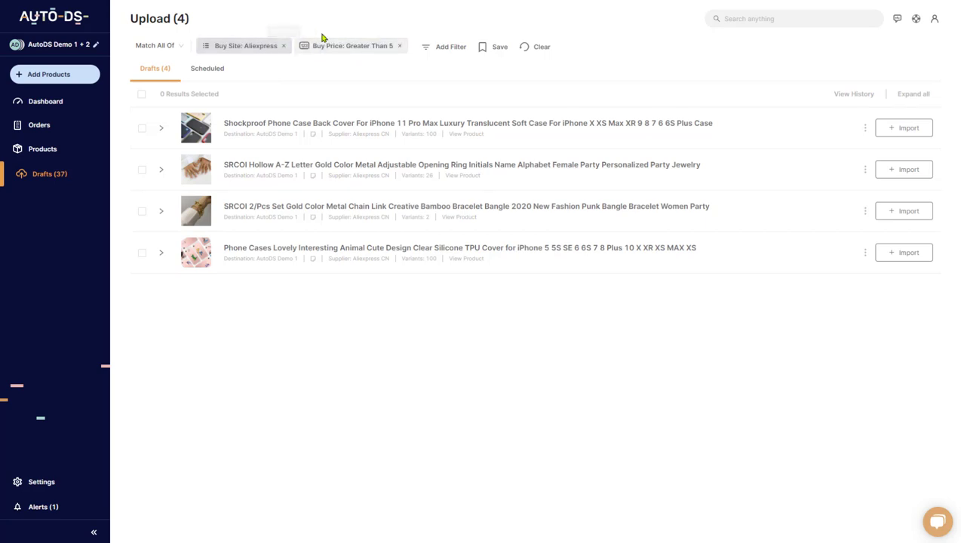
{"action": "left_click_drag", "start_coordinate": [175, 253], "coordinate": [275, 124]}
{"action": "left_click", "coordinate": [277, 83]}
{"action": "left_click", "coordinate": [164, 48]}
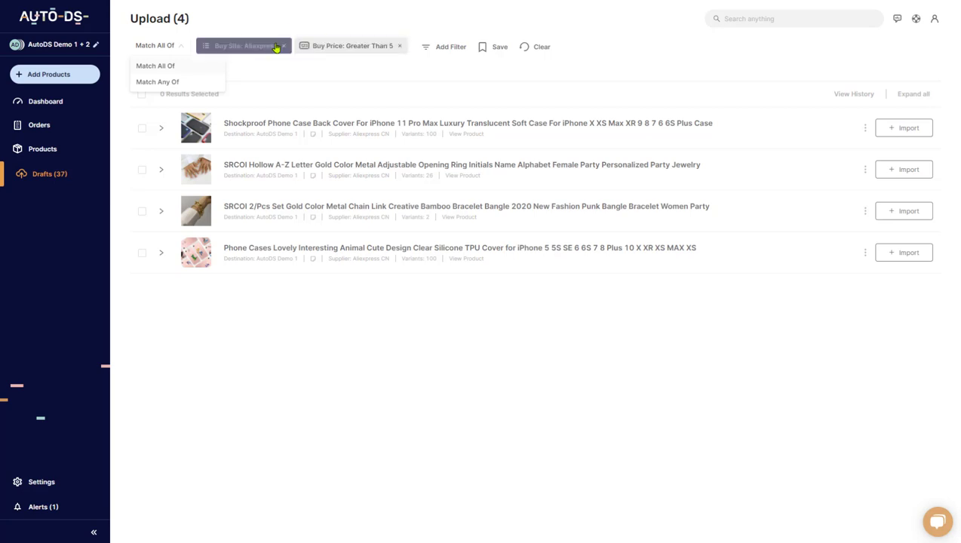
{"action": "left_click", "coordinate": [182, 87]}
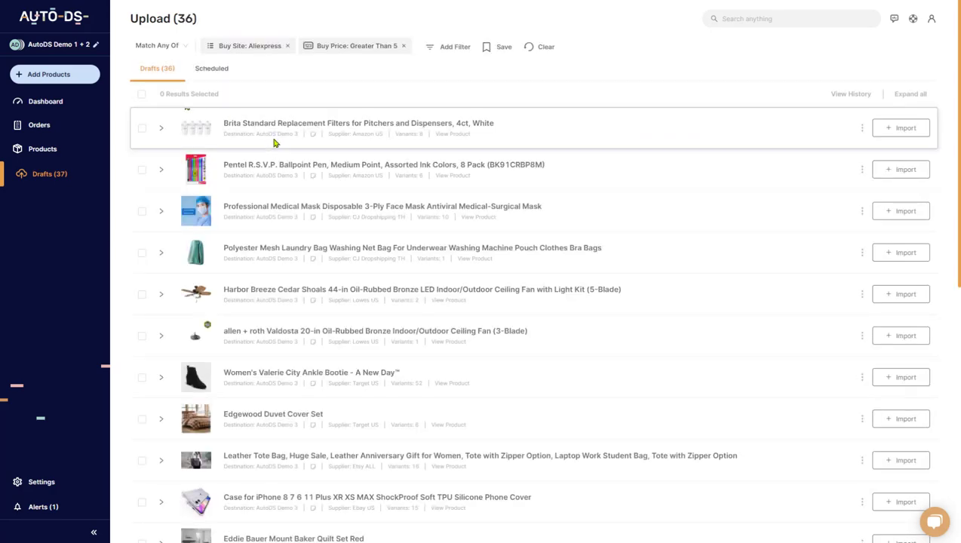
{"action": "scroll", "coordinate": [268, 143], "scroll_direction": "down", "scroll_amount": 7}
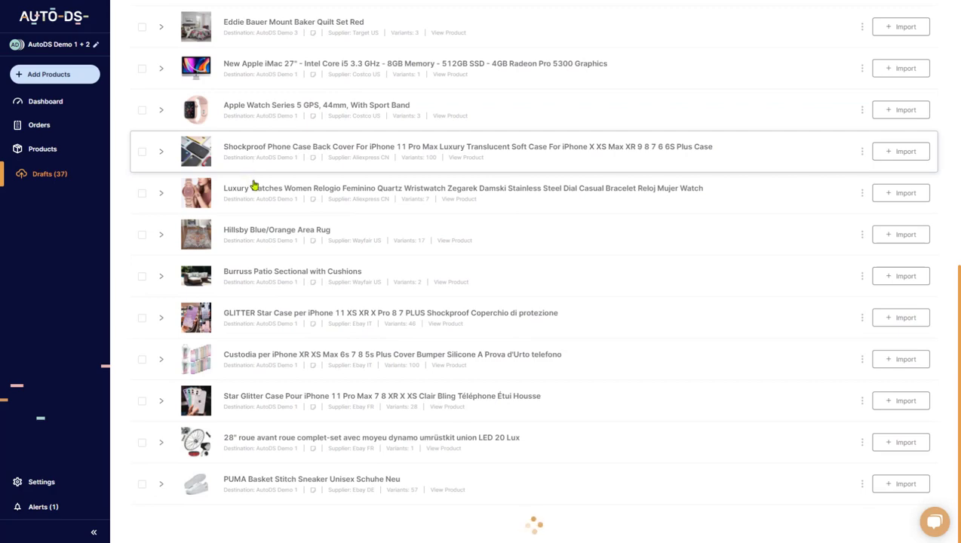
{"action": "scroll", "coordinate": [264, 196], "scroll_direction": "up", "scroll_amount": 7}
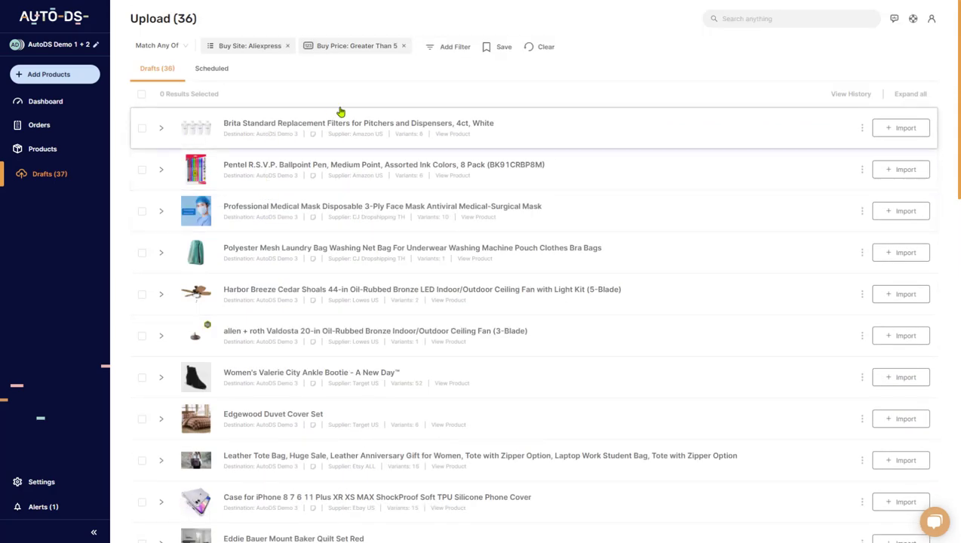
{"action": "scroll", "coordinate": [352, 146], "scroll_direction": "down", "scroll_amount": 6}
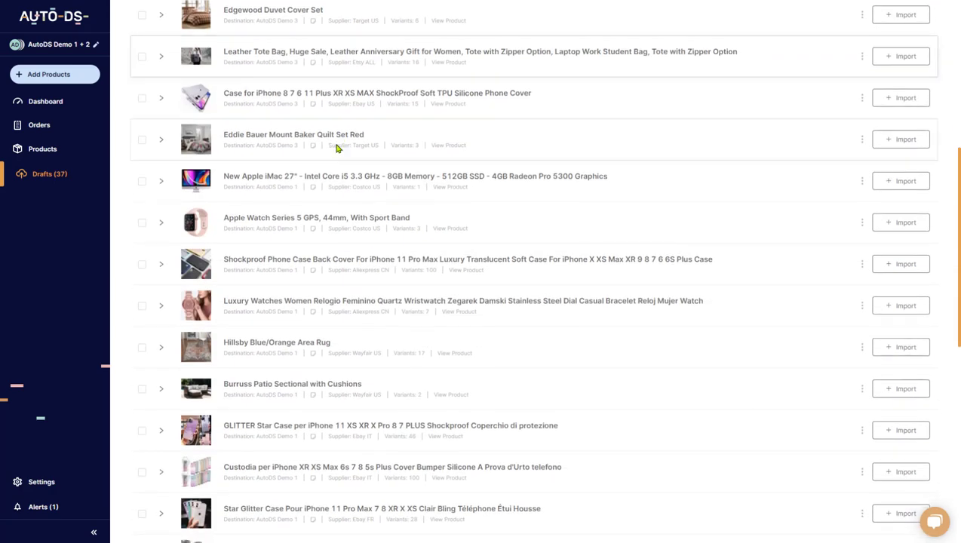
{"action": "scroll", "coordinate": [336, 150], "scroll_direction": "down", "scroll_amount": 6}
{"action": "scroll", "coordinate": [335, 176], "scroll_direction": "up", "scroll_amount": 10}
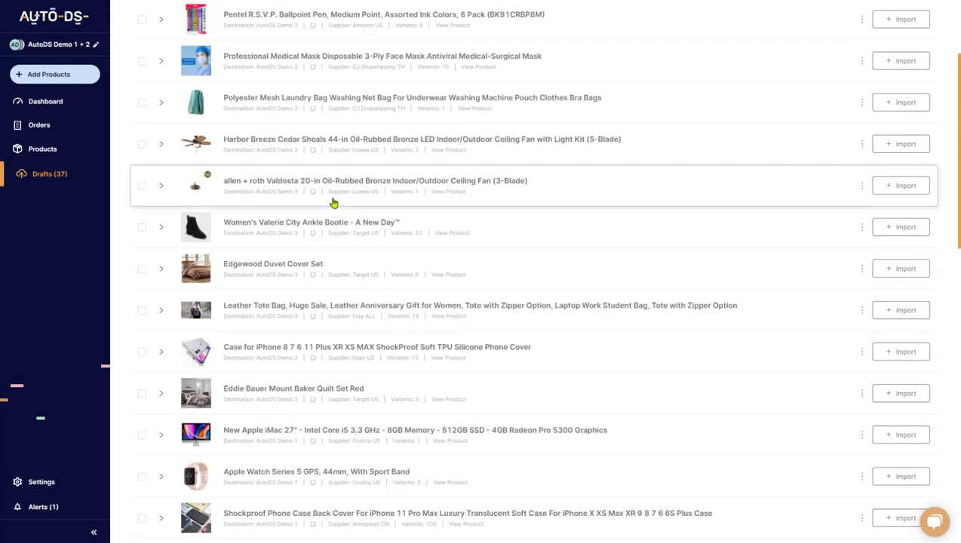
{"action": "scroll", "coordinate": [334, 202], "scroll_direction": "up", "scroll_amount": 2}
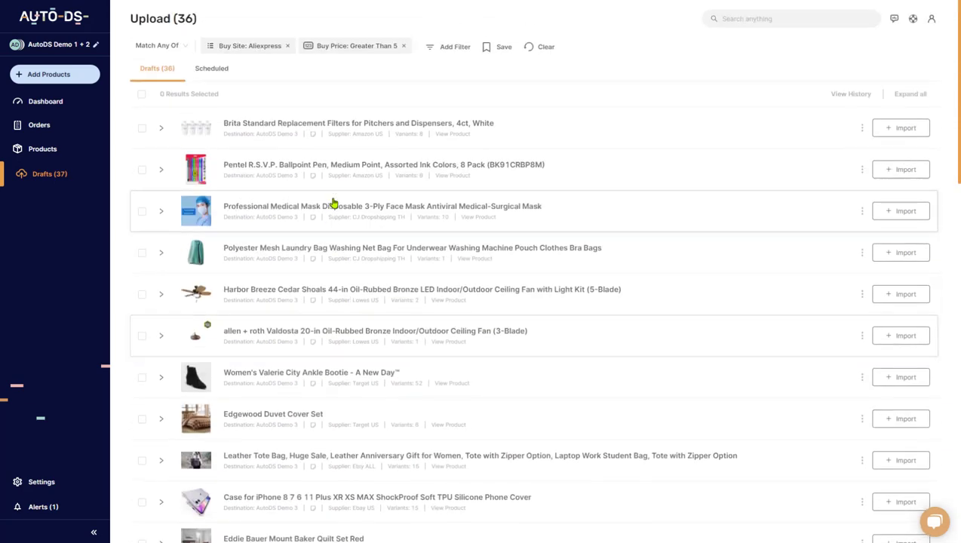
- Set the filters back to Match All Of and remove both the buy site and buy price filters
{"action": "left_click", "coordinate": [158, 47]}
{"action": "left_click", "coordinate": [167, 68]}
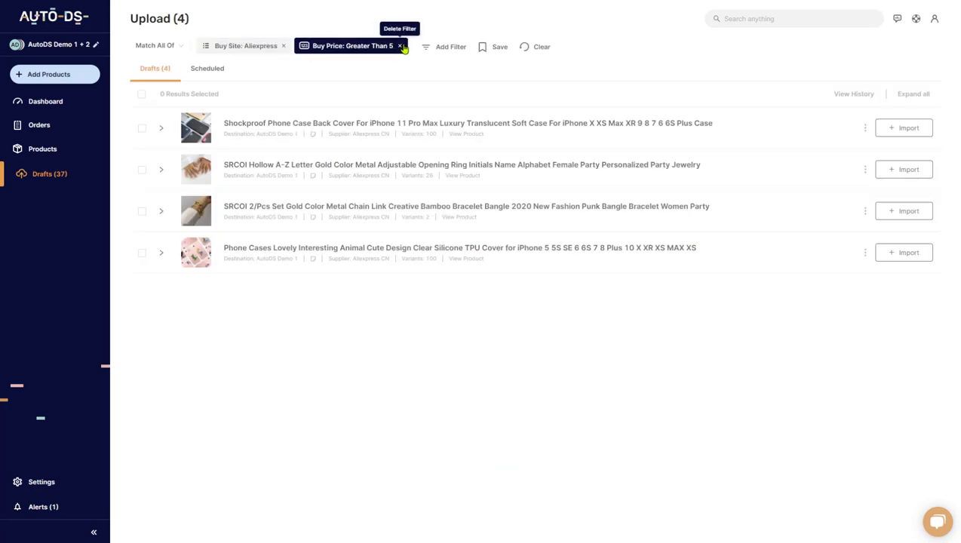
{"action": "left_click", "coordinate": [284, 47]}
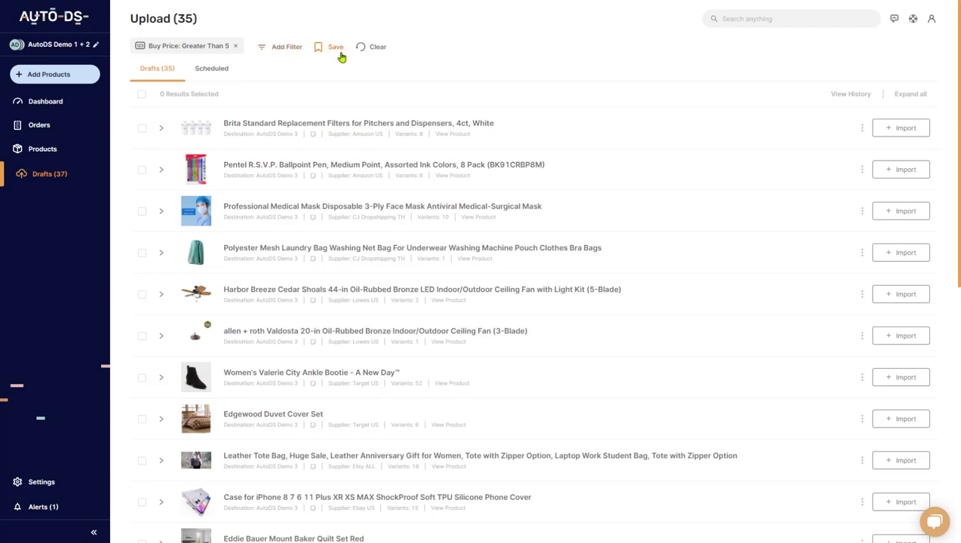
{"action": "left_click", "coordinate": [375, 48]}
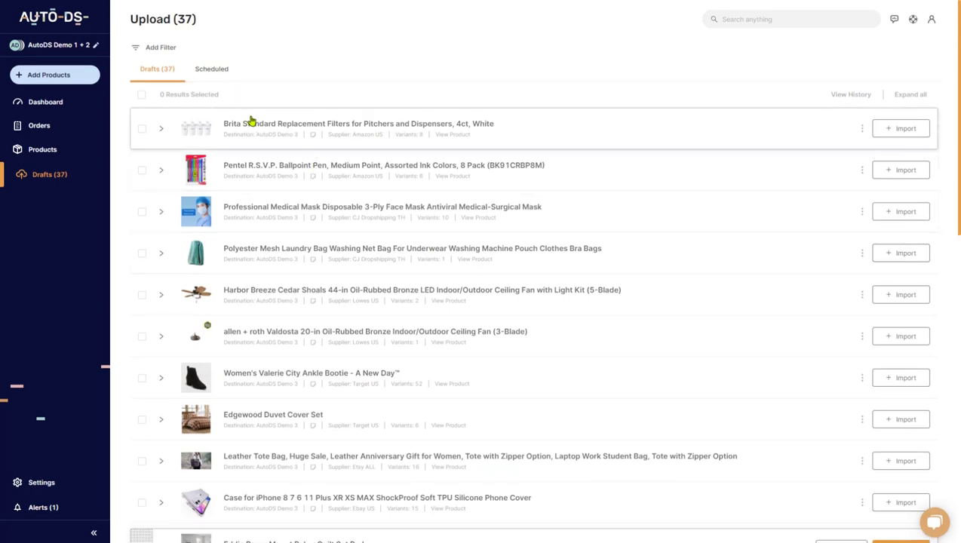
- Filter the drafts again by the buy site Aliexpress
{"action": "left_click", "coordinate": [158, 48]}
{"action": "left_click", "coordinate": [150, 132]}
{"action": "left_click", "coordinate": [184, 96]}
{"action": "left_click", "coordinate": [172, 131]}
{"action": "left_click", "coordinate": [179, 129]}
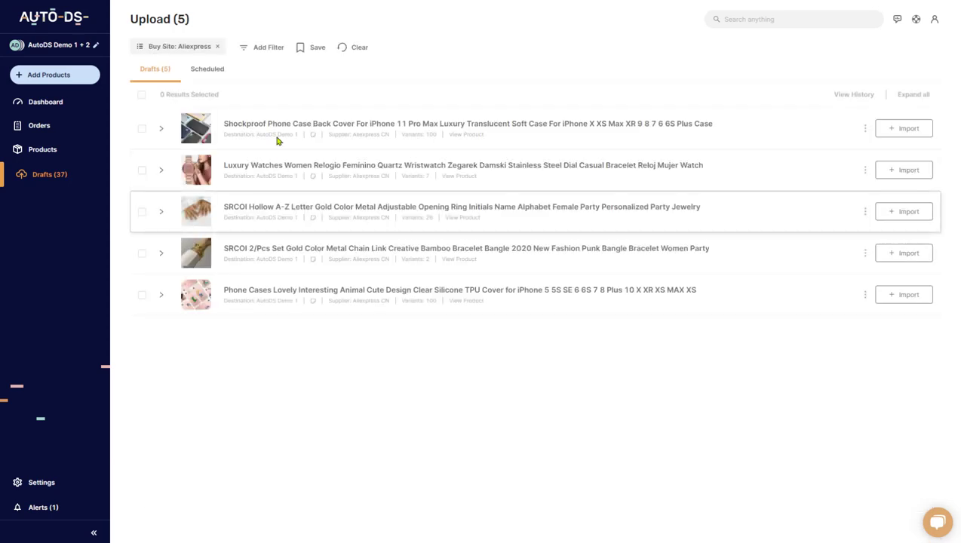
- Save the current filter under the name "AliExpress Supplier Filter"
{"action": "left_click", "coordinate": [317, 48]}
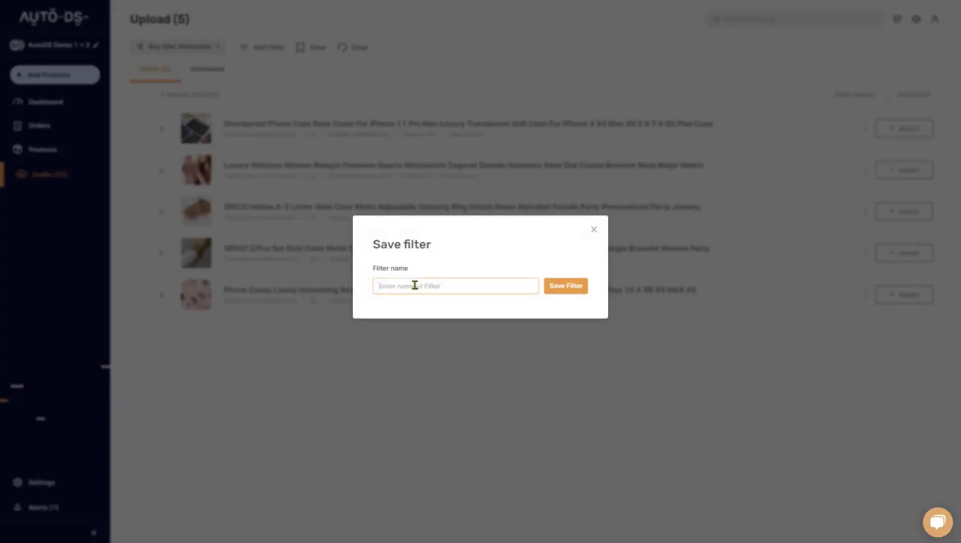
{"action": "type", "text": "AliExpress Supplier Filter"}
{"action": "left_click", "coordinate": [575, 286]}
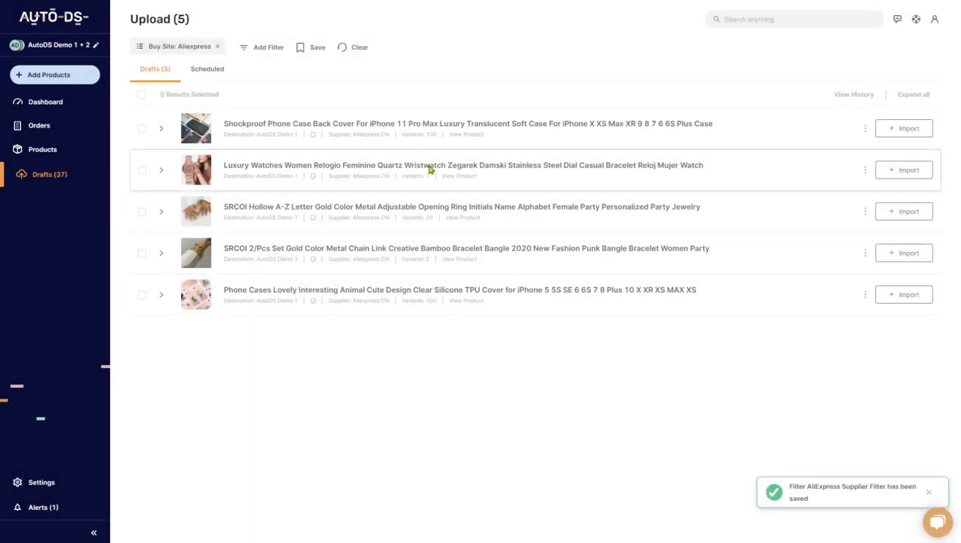
- Remove the active buy site filter from the drafts list and look over the unfiltered list
{"action": "left_click", "coordinate": [217, 47]}
{"action": "scroll", "coordinate": [382, 287], "scroll_direction": "down", "scroll_amount": 2}
{"action": "scroll", "coordinate": [375, 277], "scroll_direction": "up", "scroll_amount": 2}
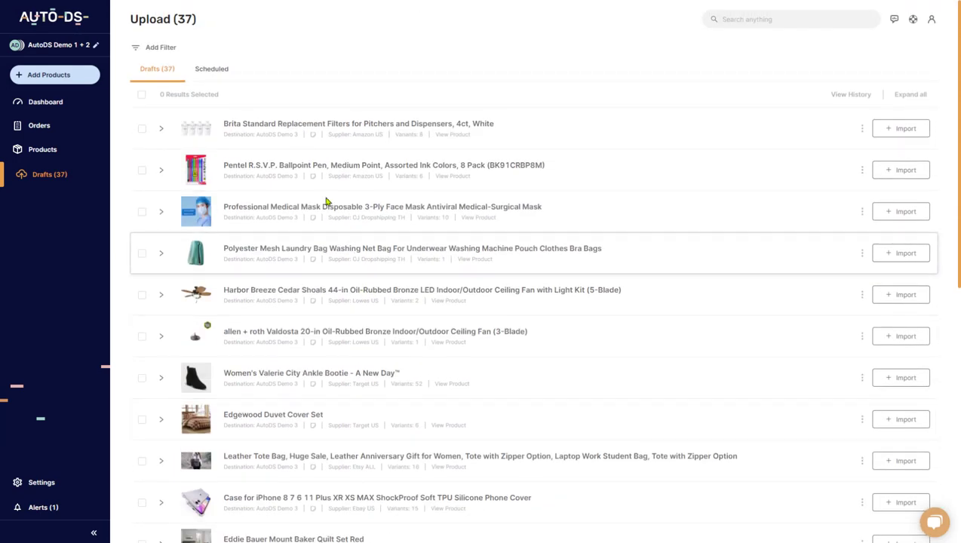
- Delete the saved filter "AliExpress Supplier Filter" and close the filter list
{"action": "left_click", "coordinate": [167, 50]}
{"action": "mouse_move", "coordinate": [168, 98]}
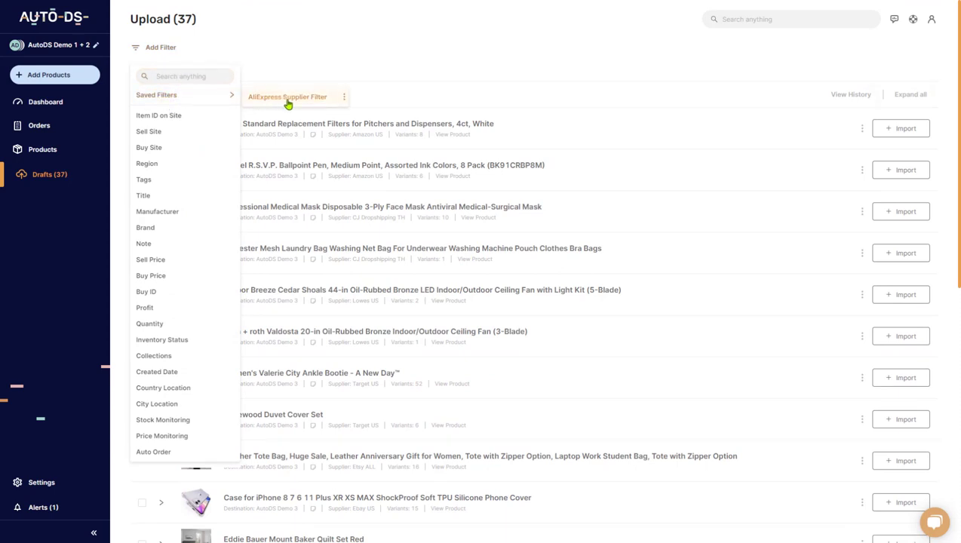
{"action": "left_click", "coordinate": [345, 99]}
{"action": "left_click", "coordinate": [357, 118]}
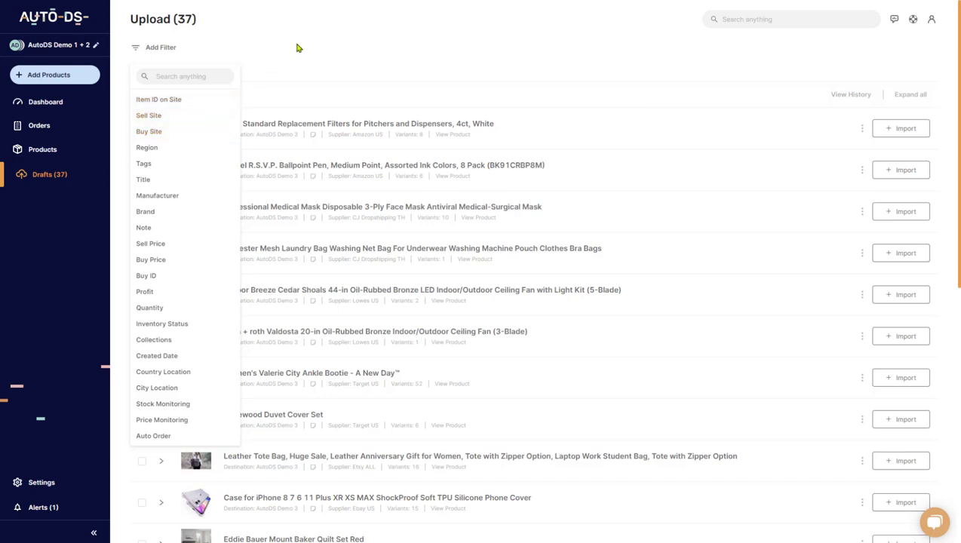
{"action": "left_click", "coordinate": [313, 49]}
- Review the filter criteria available for the drafts without applying any of them
{"action": "left_click", "coordinate": [162, 48]}
{"action": "left_click", "coordinate": [171, 54]}
{"action": "left_click", "coordinate": [160, 52]}
{"action": "left_click", "coordinate": [266, 145]}
{"action": "left_click", "coordinate": [169, 48]}
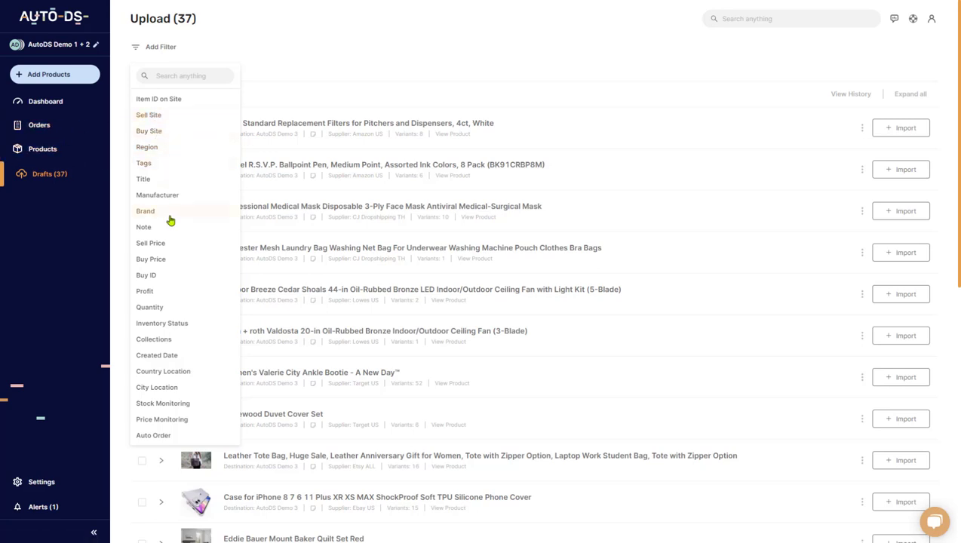
{"action": "scroll", "coordinate": [167, 249], "scroll_direction": "down", "scroll_amount": 1}
{"action": "scroll", "coordinate": [167, 249], "scroll_direction": "up", "scroll_amount": 1}
{"action": "left_click", "coordinate": [266, 71]}
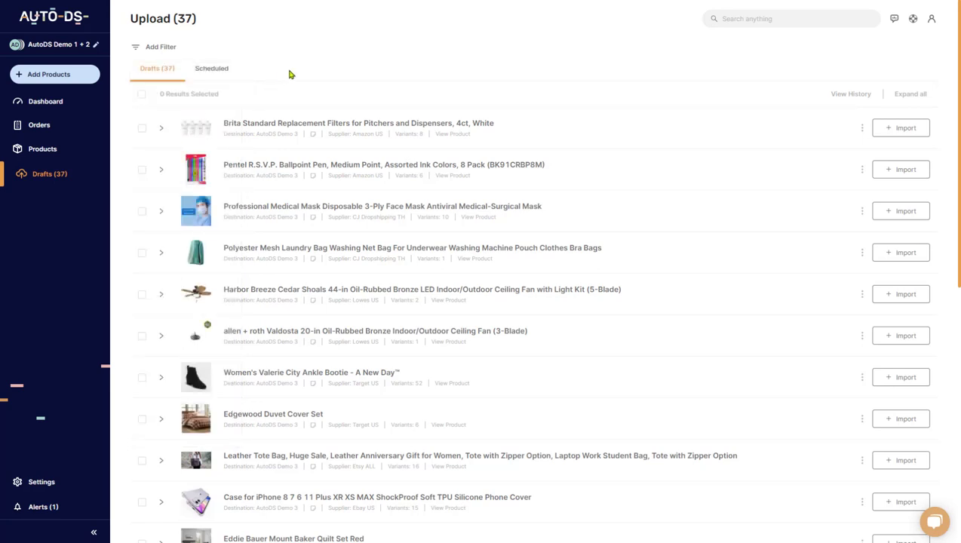